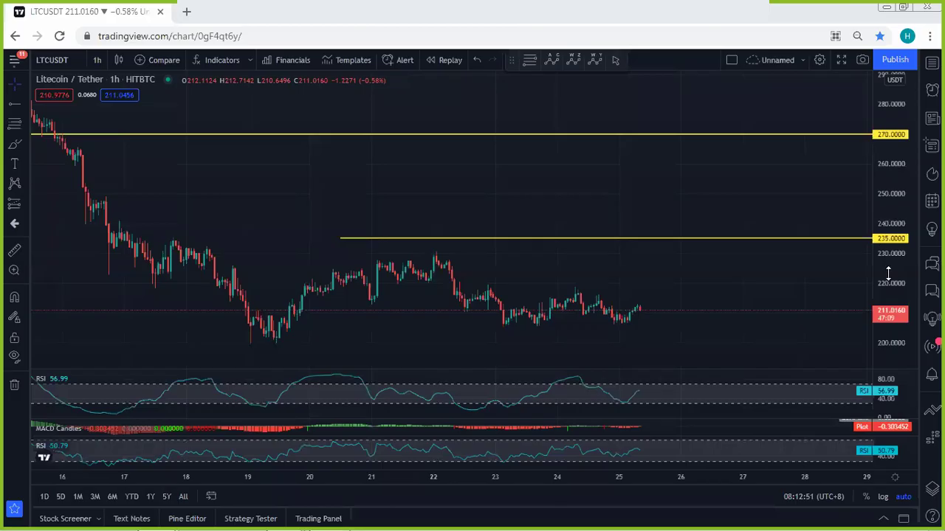
- Circle the candles just before 25 November on the 1-hour chart, underline the 23 November lows, and clear both marks
drag(603, 138, 592, 78)
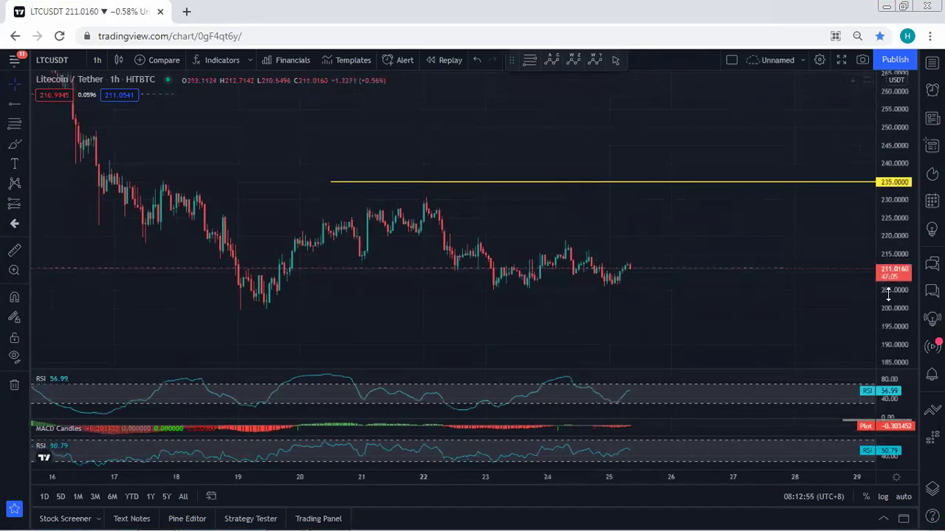
drag(888, 294, 889, 302)
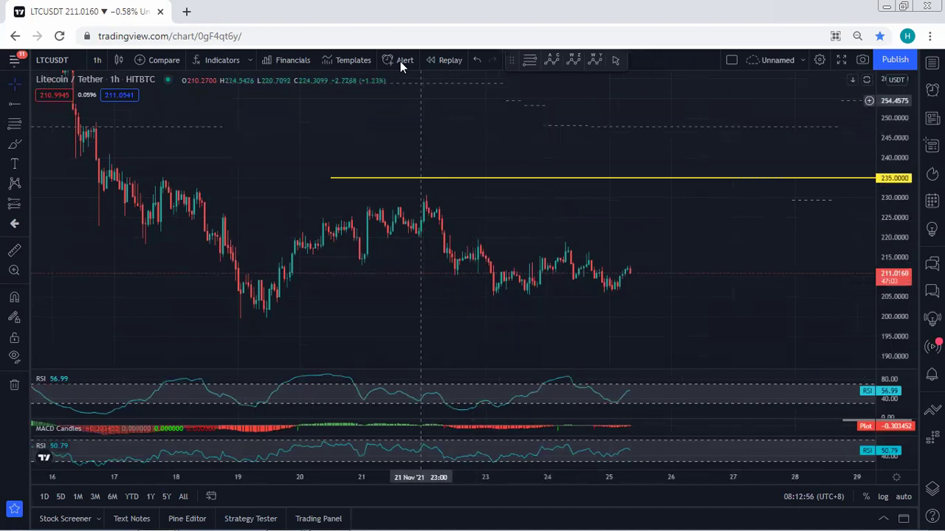
mouse_move(591, 264)
mouse_down()
mouse_move(624, 287)
mouse_move(627, 255)
mouse_move(594, 258)
mouse_move(590, 269)
mouse_up()
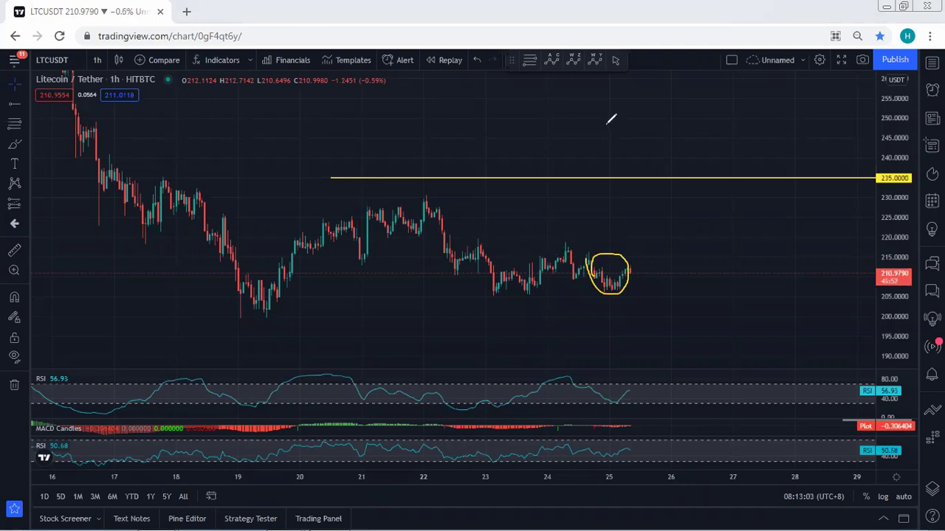
key(ctrl+z)
drag(480, 294, 546, 291)
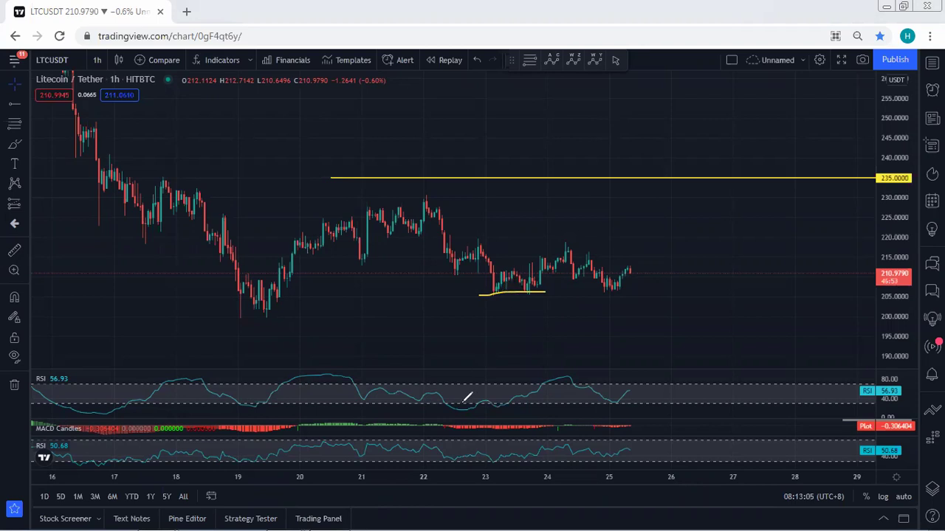
key(ctrl+z)
- Sketch a zigzag path from the latest lows past 25 November, underline the 23 November lows, and erase both marks
click(97, 59)
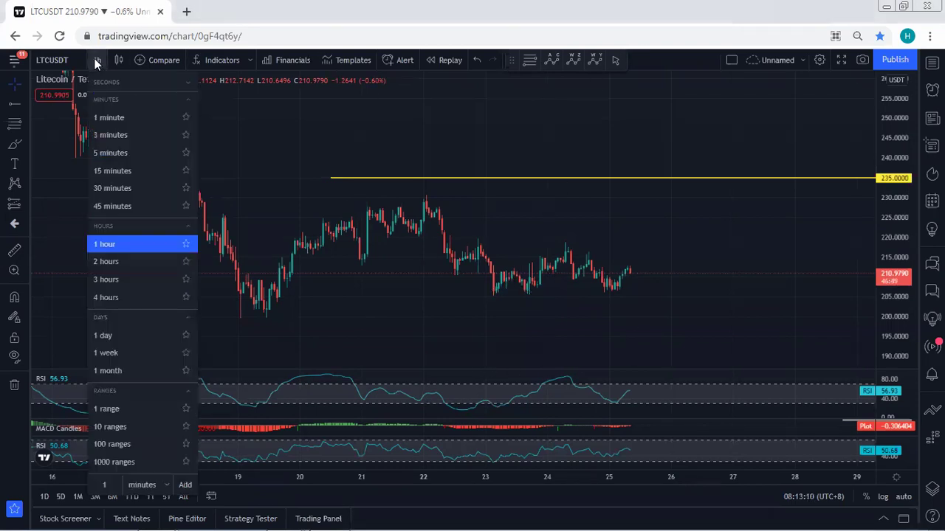
click(416, 122)
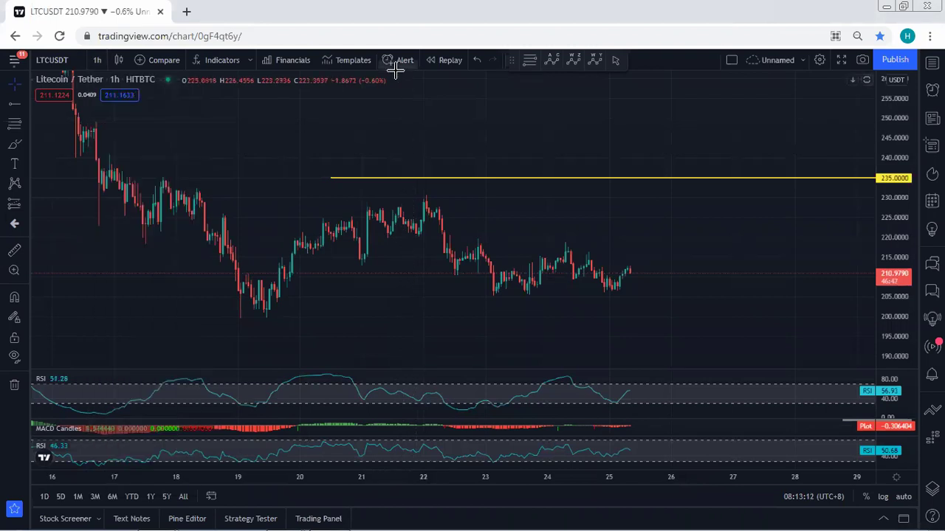
mouse_move(606, 290)
mouse_down()
mouse_move(627, 272)
mouse_move(667, 292)
mouse_up()
drag(481, 295, 549, 294)
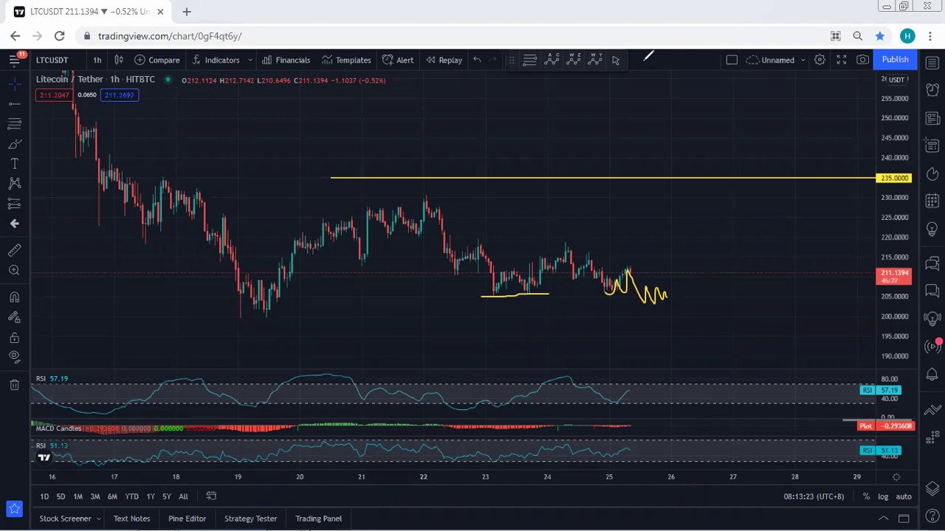
key(Delete)
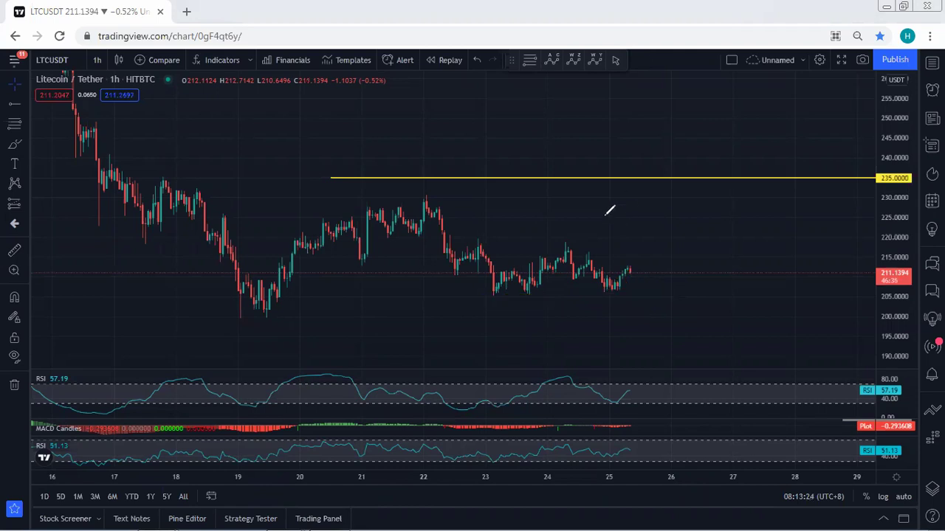
- Switch the chart interval to 1 day and reset the price scale to automatic fitting
click(100, 61)
click(100, 60)
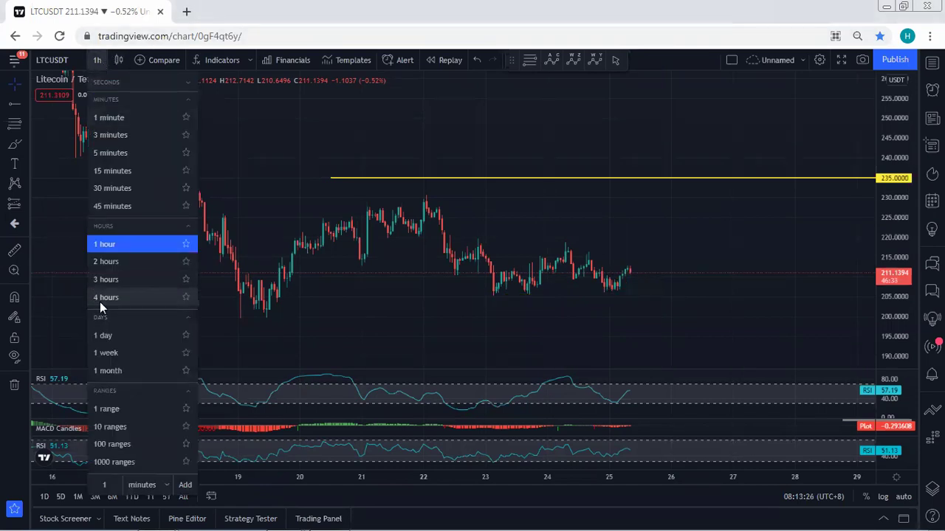
click(116, 330)
double_click(906, 139)
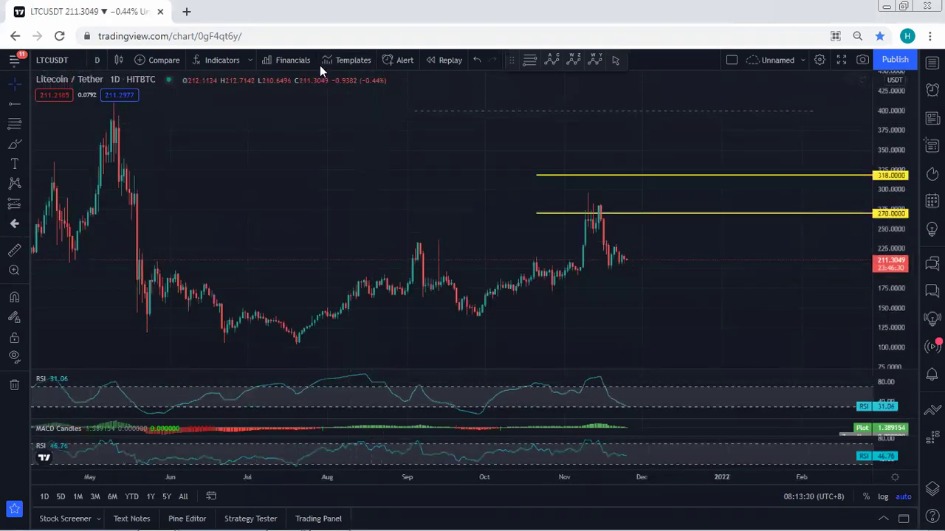
- Trace the mid-November drop and sideways movement ending in a downward arrow on the daily chart, and clear the sketch
mouse_move(599, 206)
mouse_down()
mouse_move(603, 247)
mouse_move(637, 252)
mouse_move(649, 282)
mouse_up()
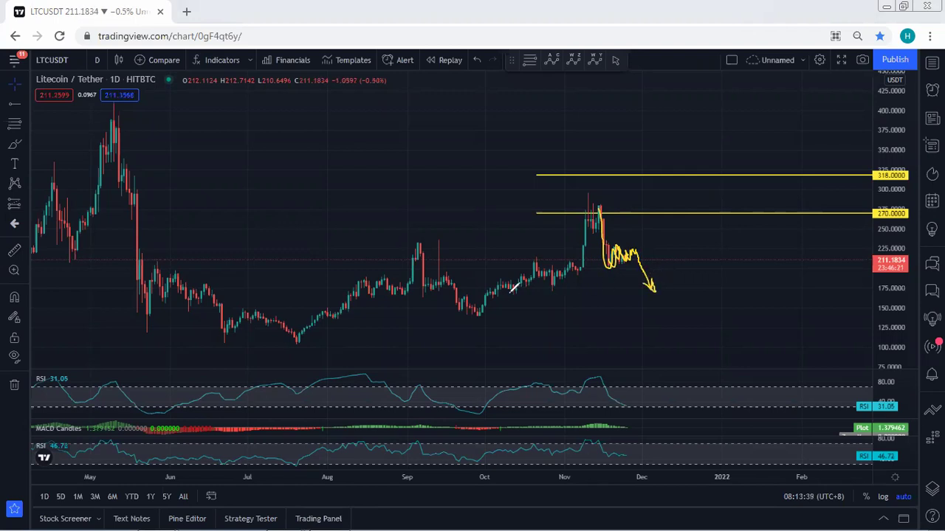
mouse_move(857, 289)
mouse_down()
mouse_move(889, 289)
mouse_move(885, 277)
mouse_move(874, 284)
mouse_up()
key(ctrl+shift+7)
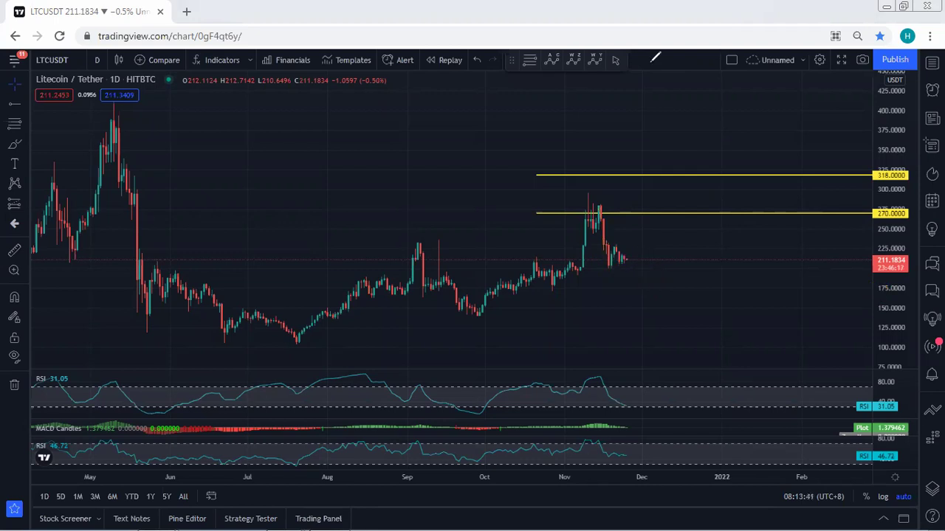
- Circle the latest daily candles, sketch the rising channel since September with arrows up to the 270 and 318 levels, and erase the marks
mouse_move(610, 252)
mouse_down()
mouse_move(636, 238)
mouse_move(614, 249)
mouse_move(633, 259)
mouse_move(635, 284)
mouse_up()
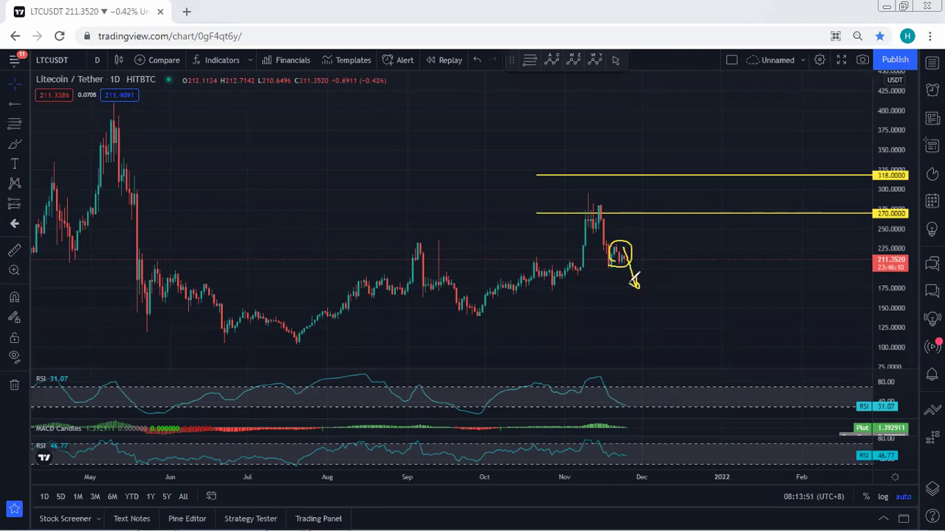
drag(426, 245, 587, 196)
mouse_move(473, 319)
mouse_down()
mouse_move(639, 253)
mouse_move(663, 170)
mouse_move(663, 189)
mouse_up()
mouse_move(672, 273)
mouse_down()
mouse_move(715, 211)
mouse_move(723, 212)
mouse_up()
mouse_move(717, 247)
mouse_down()
mouse_move(730, 242)
mouse_move(753, 177)
mouse_move(757, 184)
mouse_up()
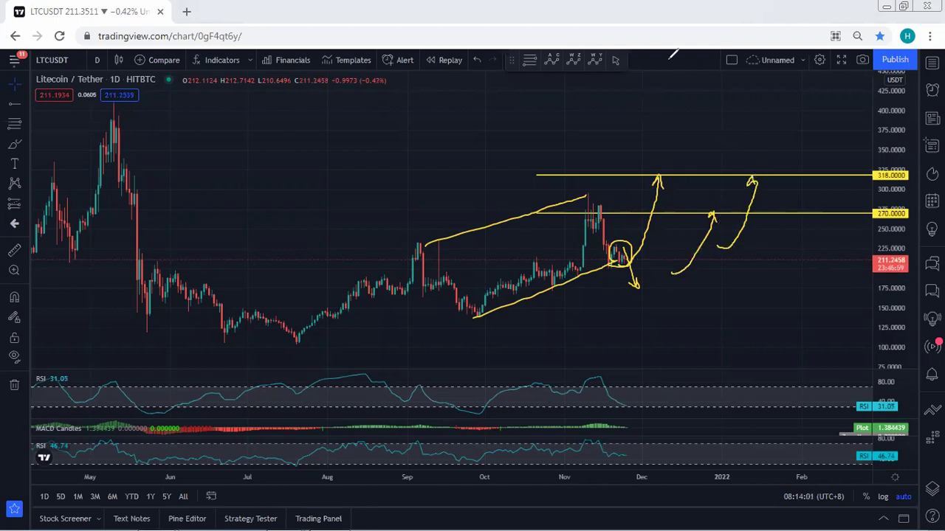
key(e)
mouse_move(608, 265)
mouse_down()
mouse_move(640, 263)
mouse_move(633, 235)
mouse_move(611, 257)
mouse_move(637, 282)
mouse_up()
key(e)
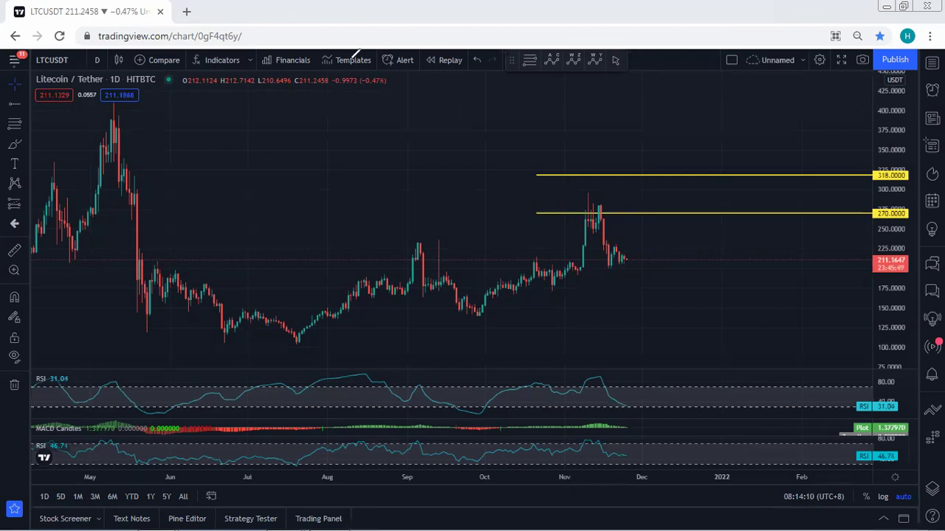
- Switch the chart interval to 4 hours
click(98, 60)
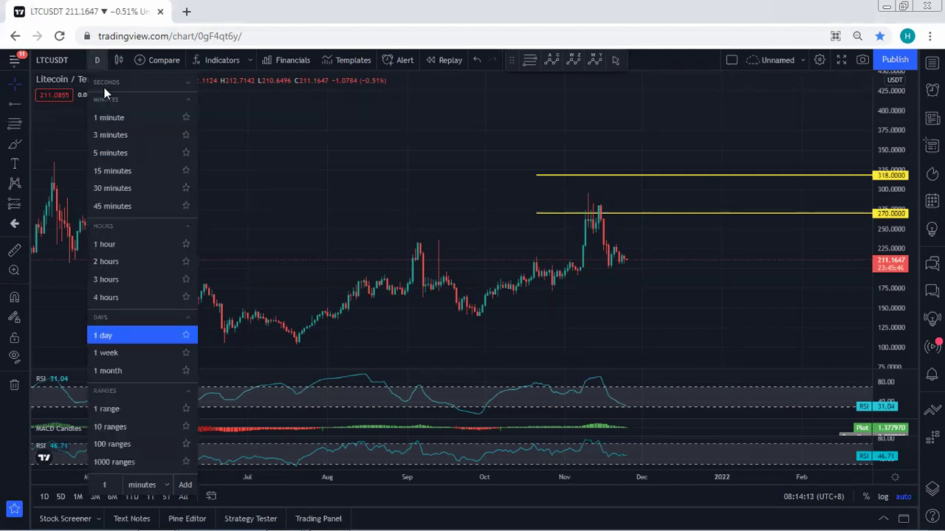
click(132, 293)
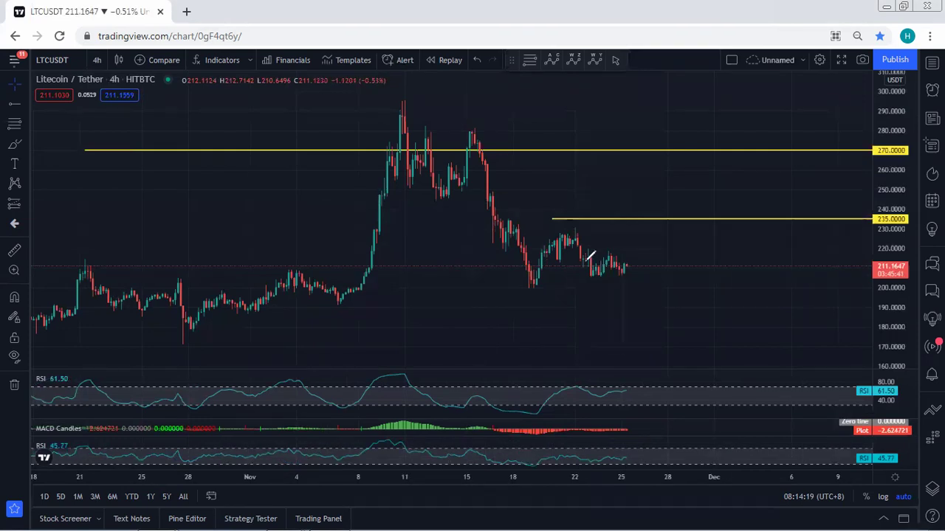
- Mark the 19 November low and the matching indicator positions, sketch a dip and a recovery past 270, and erase the marks
mouse_move(599, 270)
mouse_down()
mouse_move(622, 267)
mouse_move(628, 280)
mouse_up()
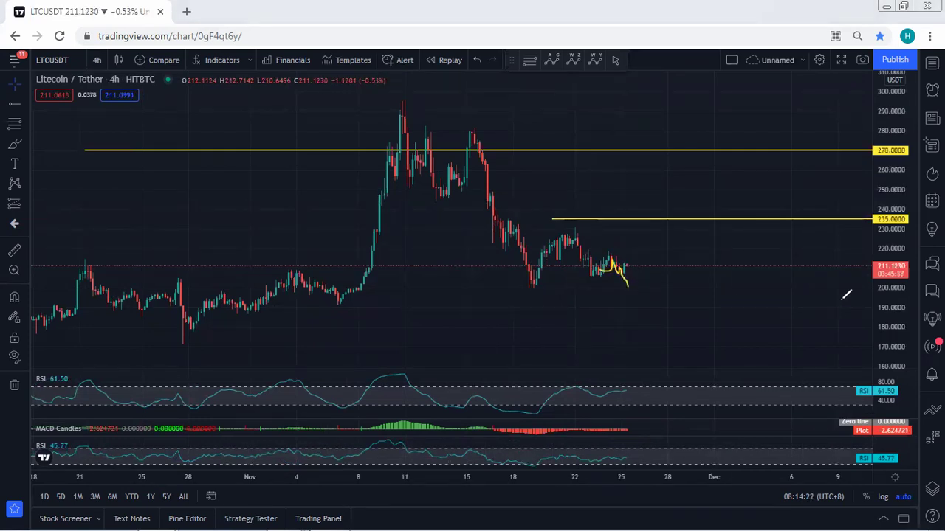
drag(507, 289, 548, 287)
drag(518, 388, 537, 464)
drag(620, 371, 641, 469)
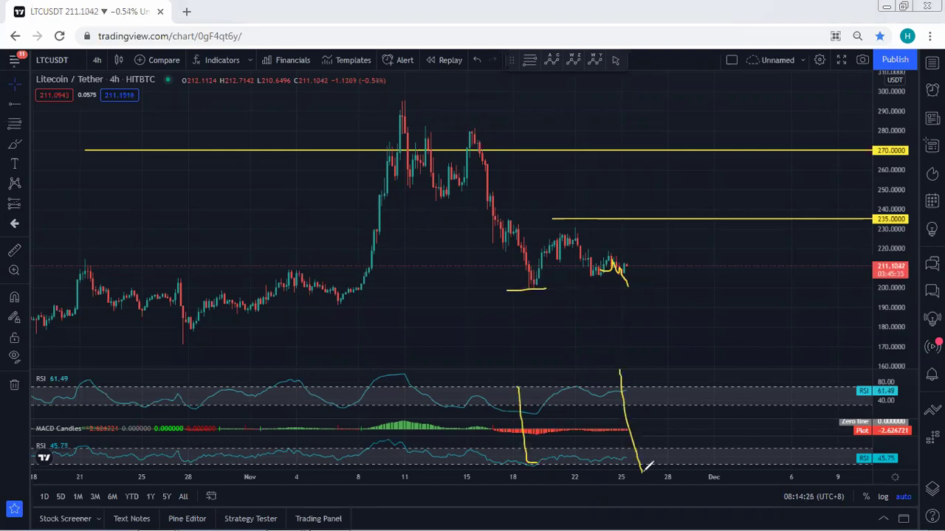
mouse_move(649, 301)
mouse_down()
mouse_move(738, 161)
mouse_move(744, 131)
mouse_up()
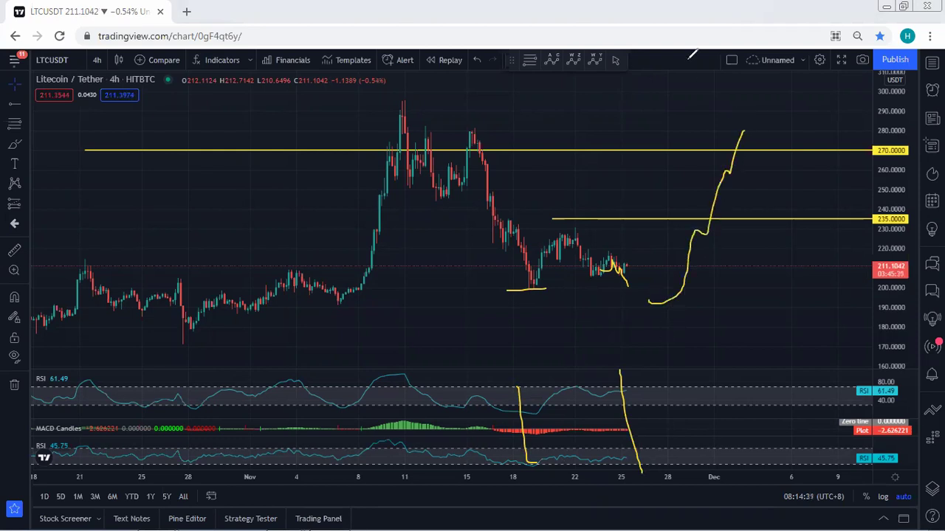
key(e)
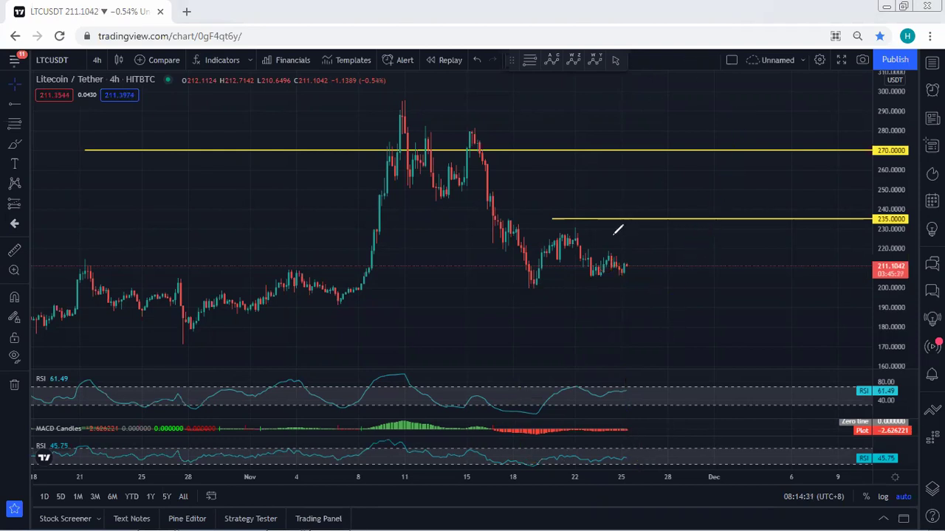
- Sketch the falling channel after the 19 November rebound with a circled rise toward 235 and a pointing arrow, and clear the marks
drag(578, 226, 630, 262)
drag(561, 242, 604, 273)
drag(536, 290, 558, 238)
drag(602, 277, 641, 225)
mouse_move(623, 265)
mouse_down()
mouse_move(650, 233)
mouse_move(632, 218)
mouse_move(622, 240)
mouse_move(634, 262)
mouse_up()
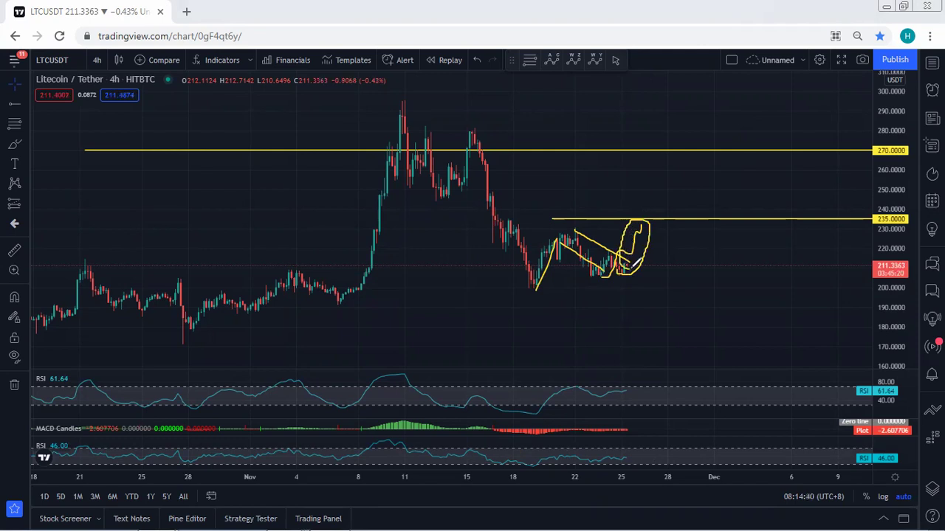
mouse_move(713, 233)
mouse_down()
mouse_move(651, 242)
mouse_move(662, 247)
mouse_up()
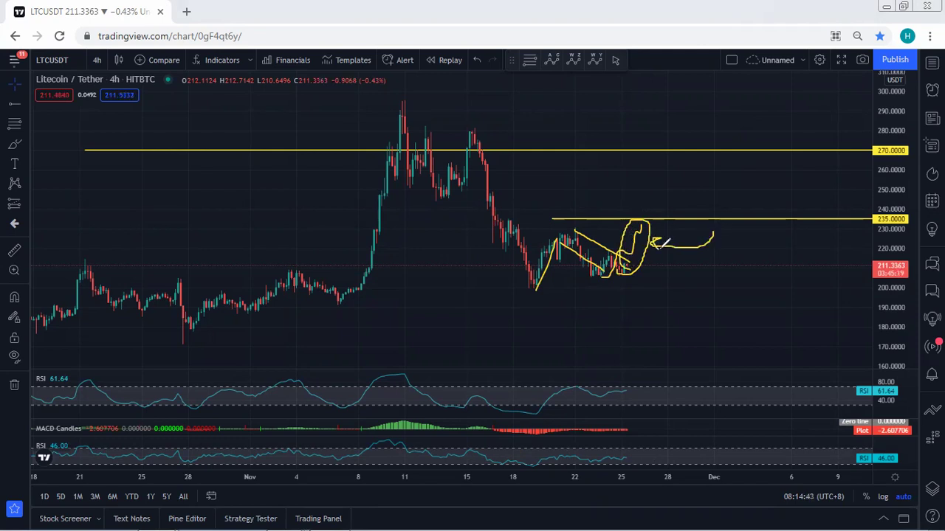
drag(510, 287, 563, 287)
key(Escape)
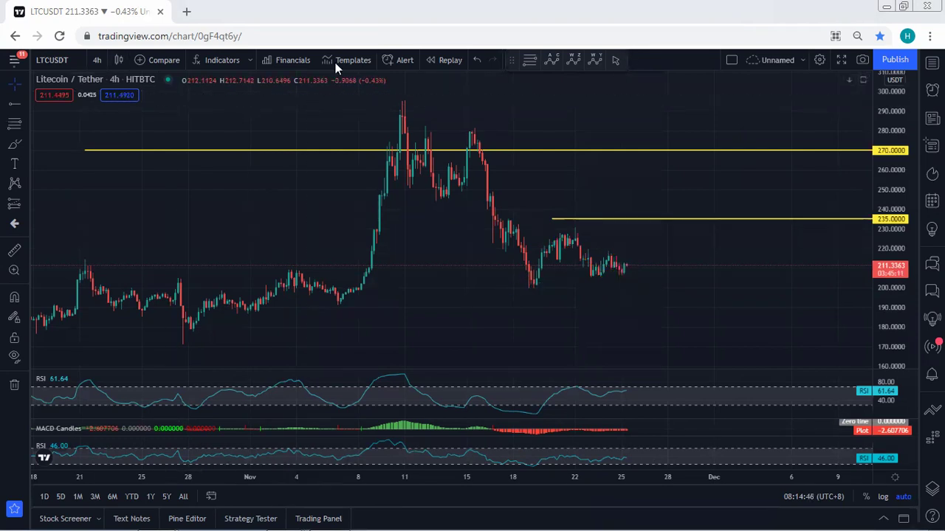
- Sketch a decline below 200, descending lines from mid-November, a recovery path and a level line at the November high, and erase them
drag(580, 251, 646, 308)
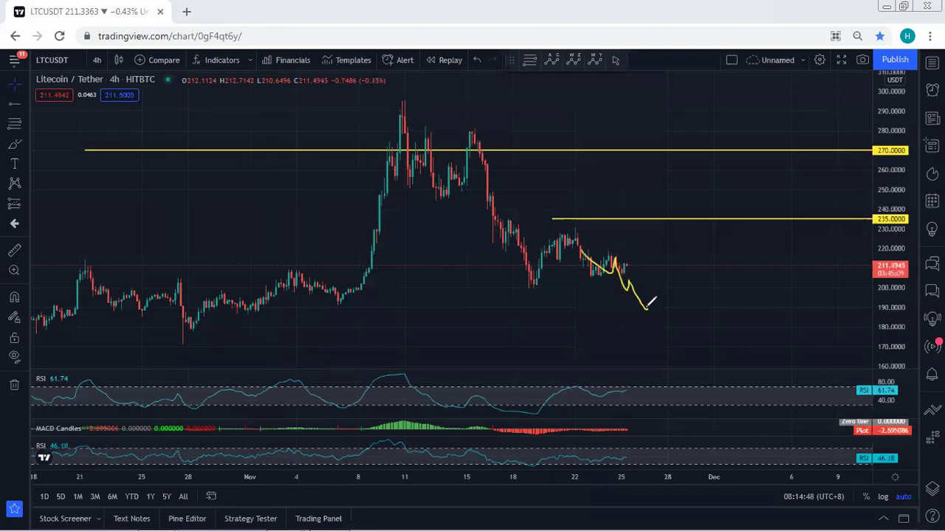
drag(511, 287, 557, 286)
drag(473, 130, 574, 220)
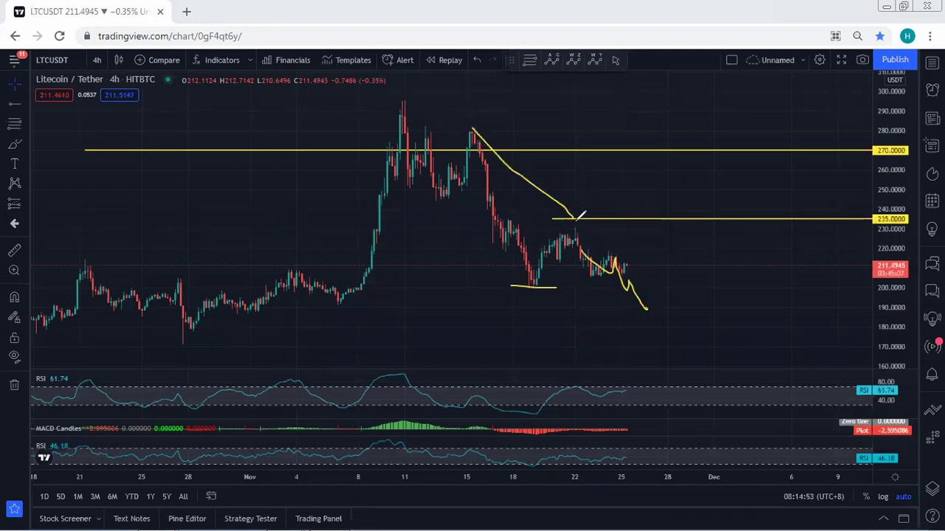
drag(445, 191, 529, 278)
drag(440, 190, 574, 234)
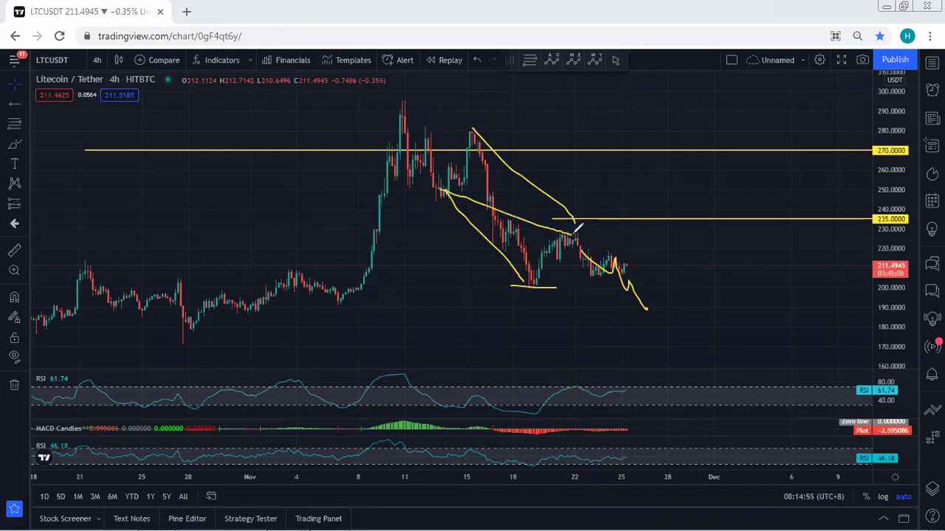
mouse_move(654, 326)
mouse_down()
mouse_move(753, 164)
mouse_move(755, 136)
mouse_up()
click(732, 60)
drag(357, 102, 449, 101)
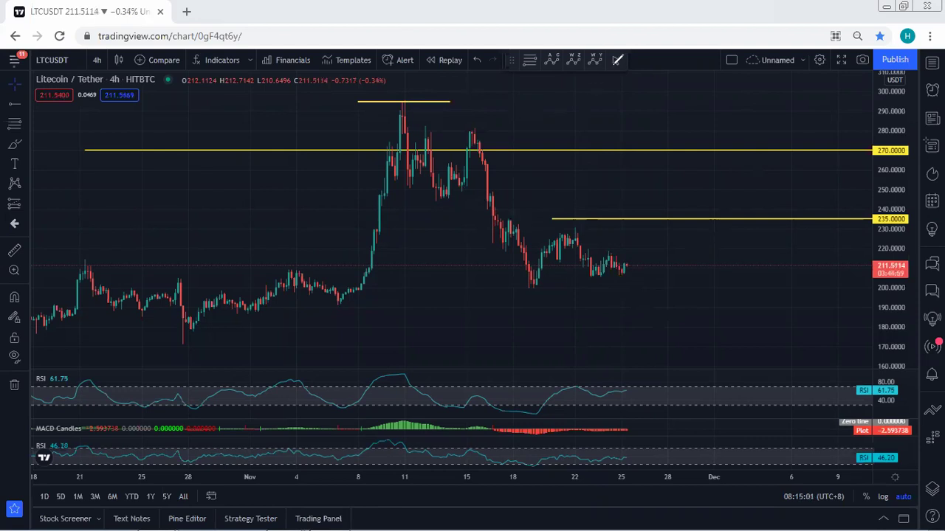
click(617, 60)
- Switch the chart interval to 1 hour and stretch the price scale around the latest candles and the 235 level
click(96, 60)
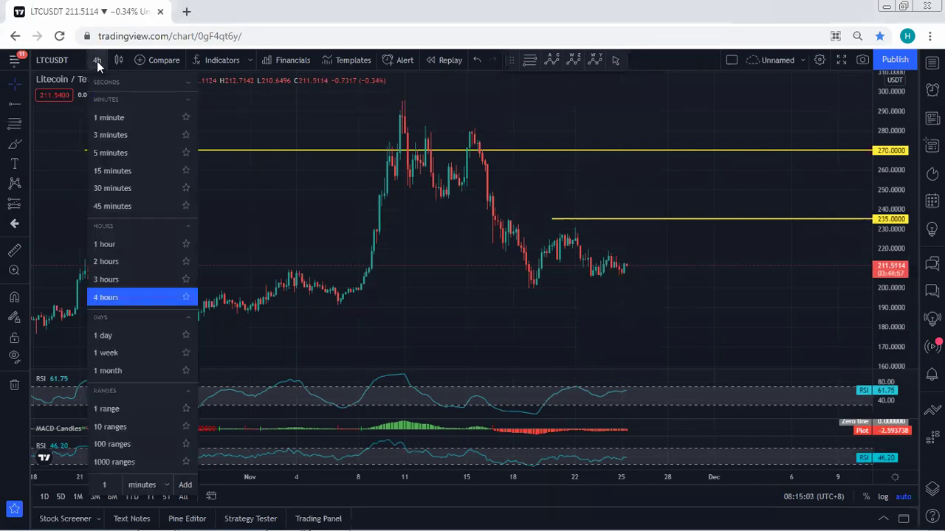
click(104, 244)
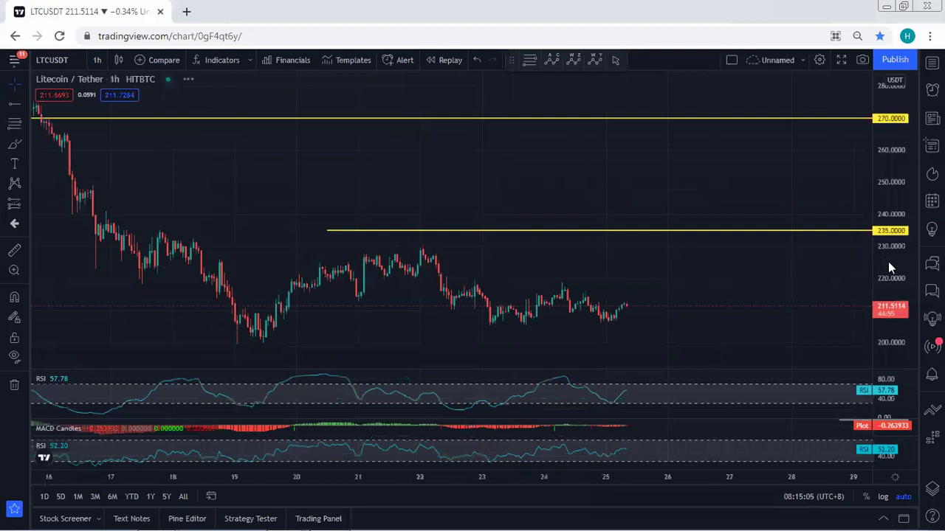
drag(888, 261, 888, 238)
drag(696, 227, 689, 176)
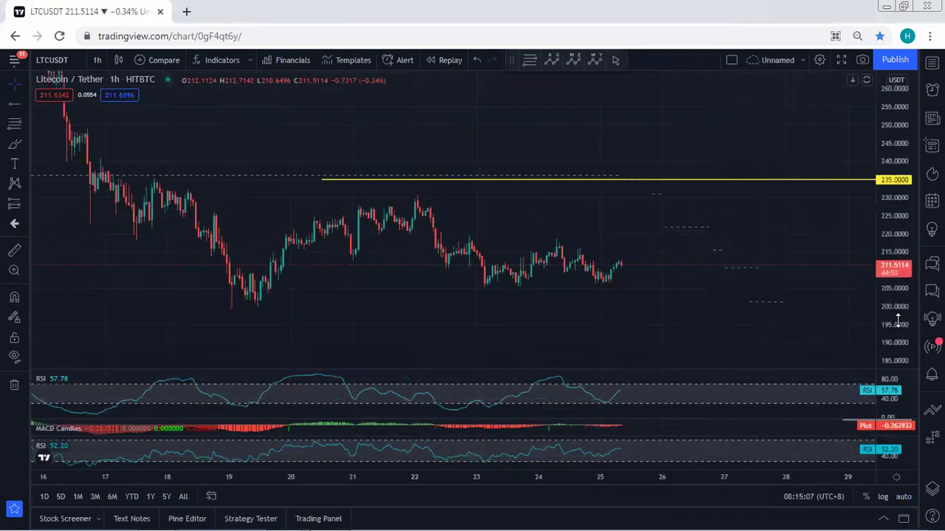
drag(898, 321, 880, 261)
drag(736, 209, 719, 186)
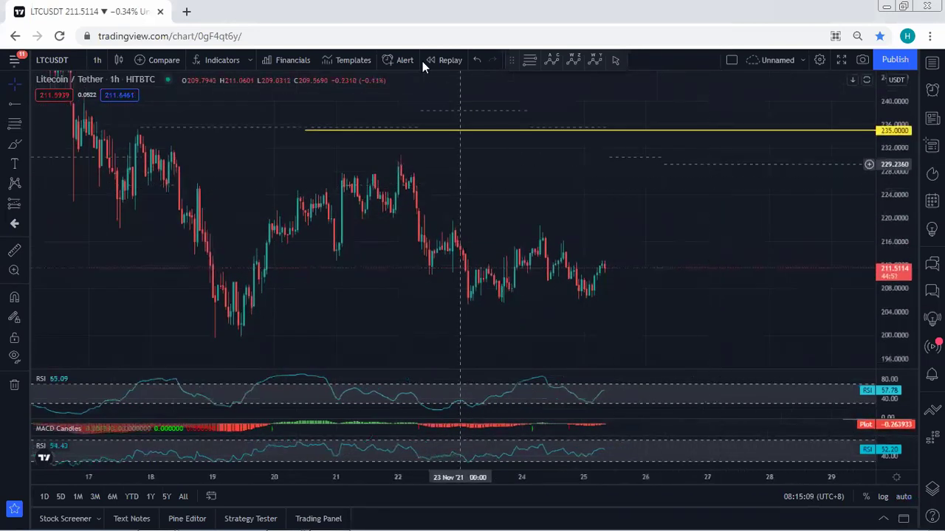
- Sketch a projected rise from about 200 to about 228 after 25 November, and clear it
mouse_move(632, 338)
mouse_down()
mouse_move(670, 333)
mouse_move(700, 235)
mouse_move(720, 244)
mouse_move(723, 233)
mouse_move(720, 248)
mouse_up()
drag(721, 243, 732, 171)
key(ctrl+shift+7)
- Sketch a rise from the latest low to about 224 and a stroke up past the 235 level, and undo the strokes
mouse_move(592, 288)
mouse_down()
mouse_move(610, 201)
mouse_move(632, 195)
mouse_up()
mouse_move(479, 228)
mouse_down()
mouse_move(588, 229)
mouse_move(657, 111)
mouse_move(662, 120)
mouse_up()
key(ctrl+z)
key(ctrl+z)
key(ctrl+z)
key(ctrl+z)
key(ctrl+z)
key(ctrl+z)
- Scribble around the latest candles, draw a level line near 216, sketch a stepped rise to about 222, and erase the marks
mouse_move(599, 275)
mouse_down()
mouse_move(601, 263)
mouse_move(617, 270)
mouse_move(611, 262)
mouse_up()
drag(544, 244, 622, 244)
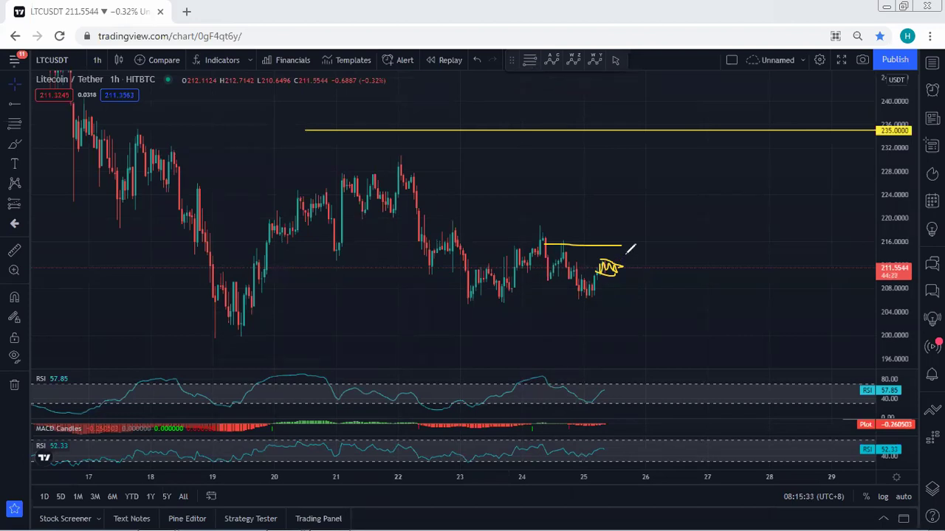
key(e)
drag(605, 266, 646, 204)
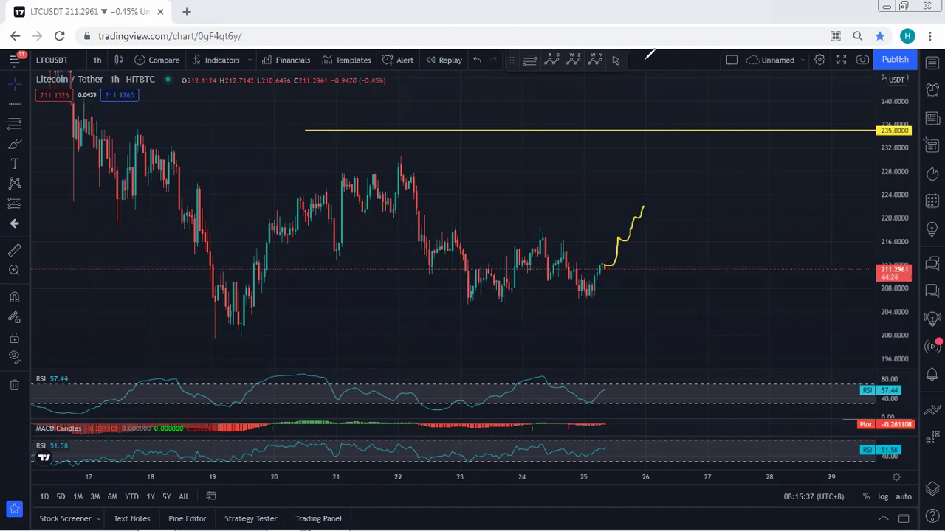
key(e)
- Outline the range after the 22 November decline, sketch a projected drop and recovery, underline the 19 November low, and erase everything
drag(608, 263, 633, 229)
drag(540, 225, 631, 225)
drag(475, 296, 595, 299)
drag(382, 163, 476, 284)
drag(631, 228, 707, 351)
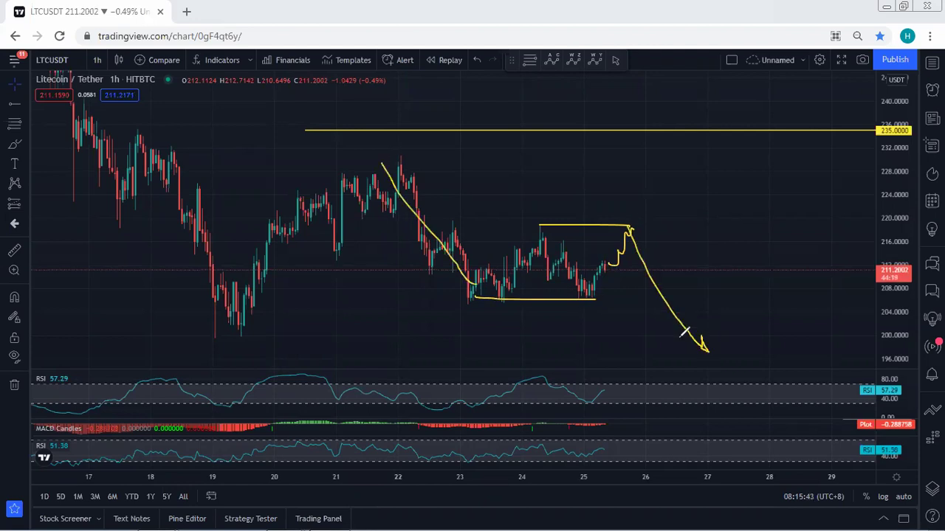
drag(156, 337, 319, 341)
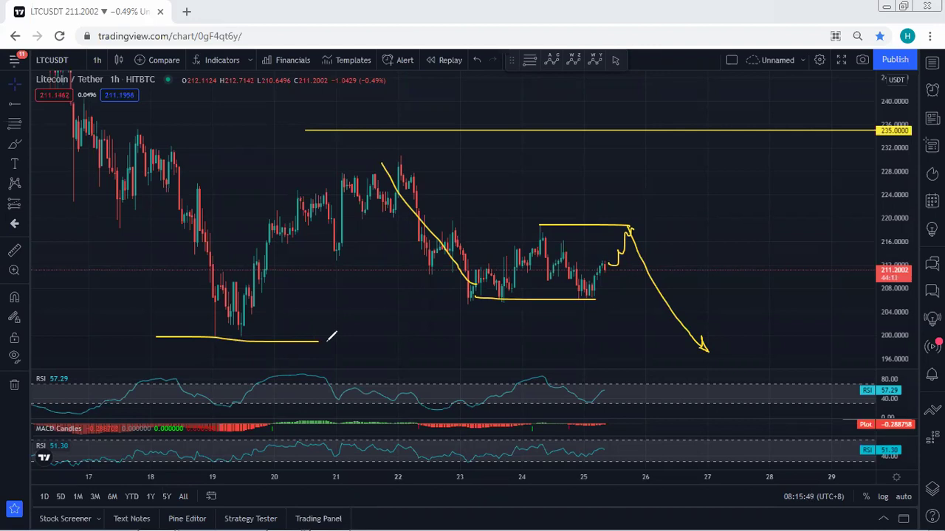
drag(702, 347, 756, 148)
key(e)
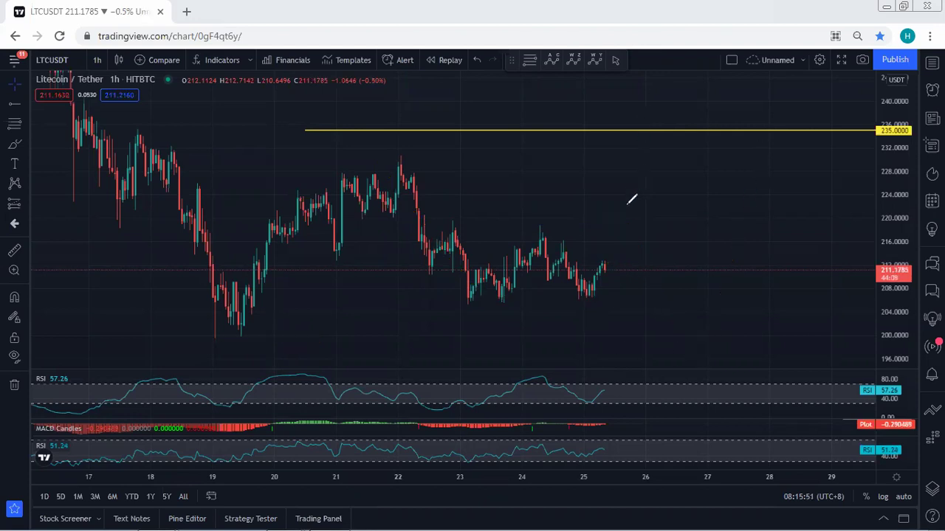
- Draw a resistance line near 220, box the range since 22 November with the preceding decline and projected drop, and erase the marks
drag(418, 221, 502, 221)
click(453, 216)
drag(438, 213, 618, 210)
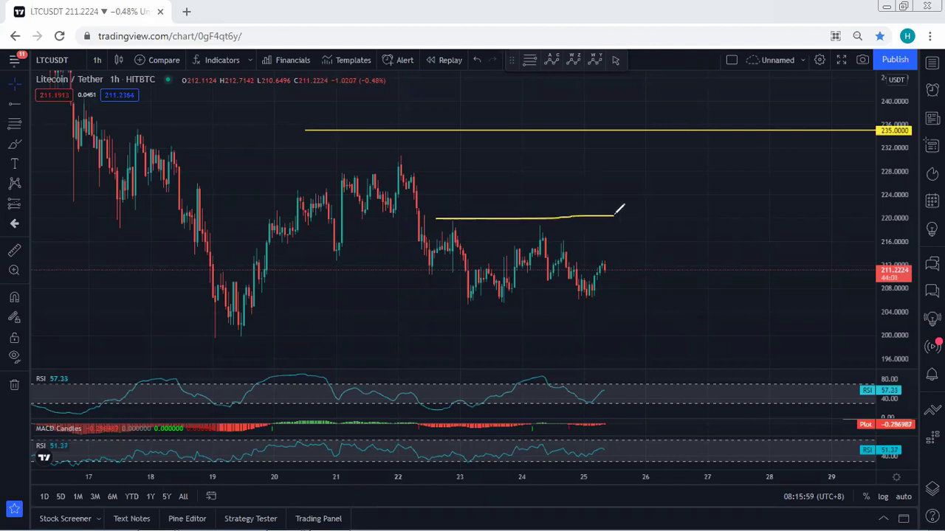
mouse_move(605, 272)
mouse_down()
mouse_move(624, 215)
mouse_move(628, 231)
mouse_up()
drag(651, 292, 666, 347)
mouse_move(449, 220)
mouse_down()
mouse_move(643, 284)
mouse_move(453, 316)
mouse_move(422, 244)
mouse_up()
drag(394, 153, 455, 258)
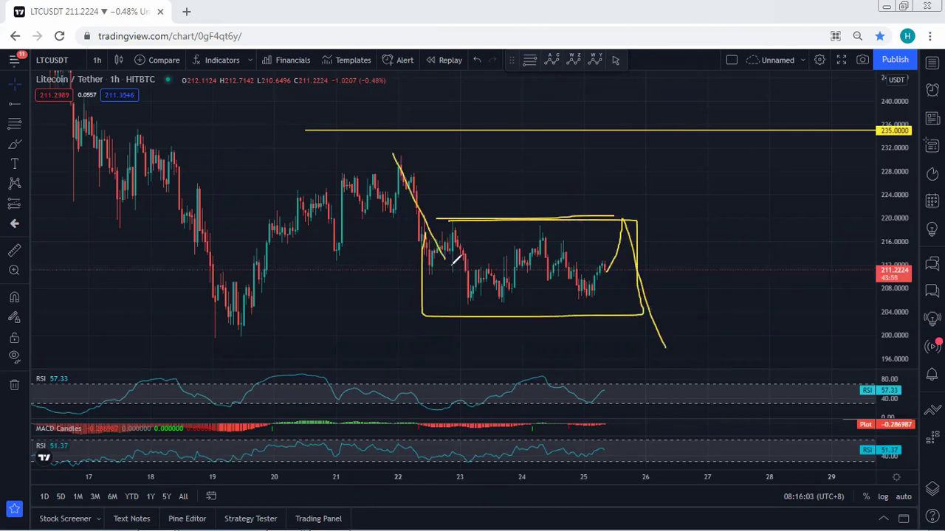
key(e)
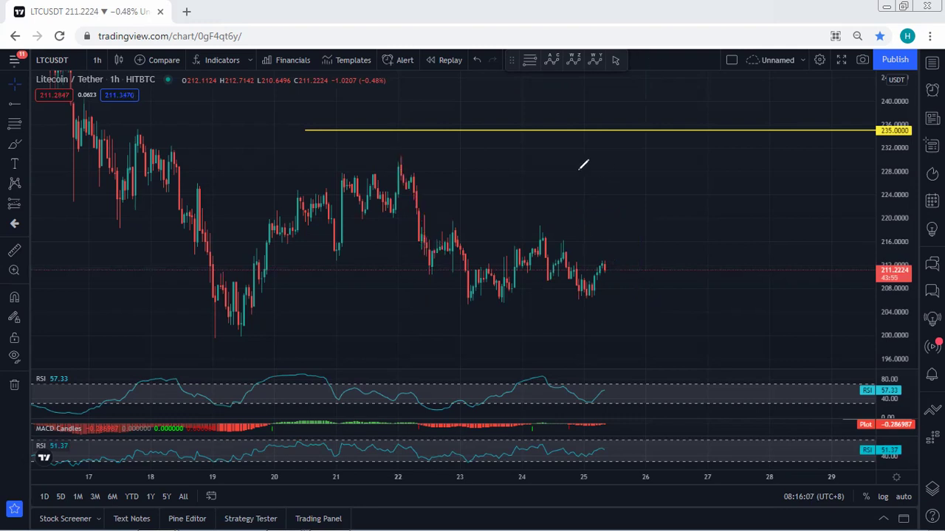